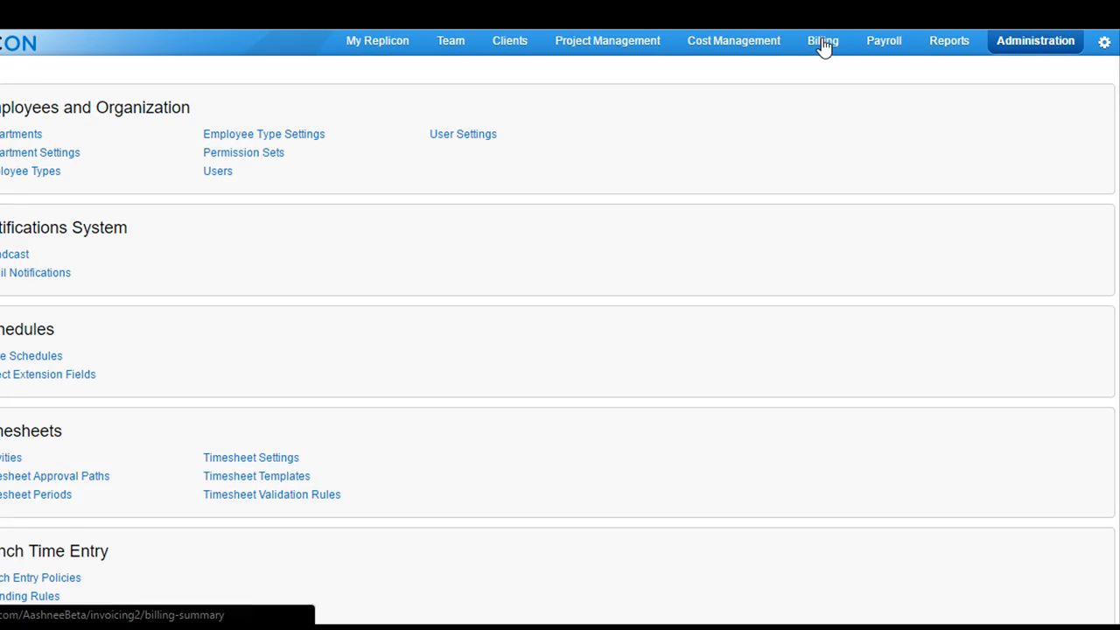
Open the draft invoice that has no invoice number from the billing invoices list.
{"action": "left_click", "coordinate": [823, 48]}
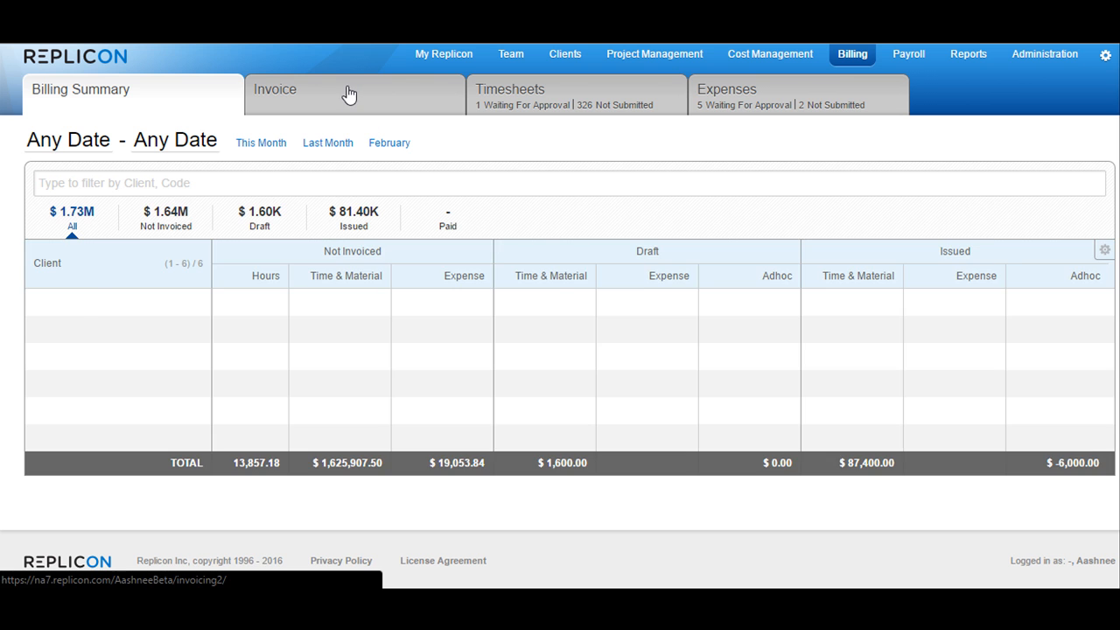
{"action": "left_click", "coordinate": [347, 96]}
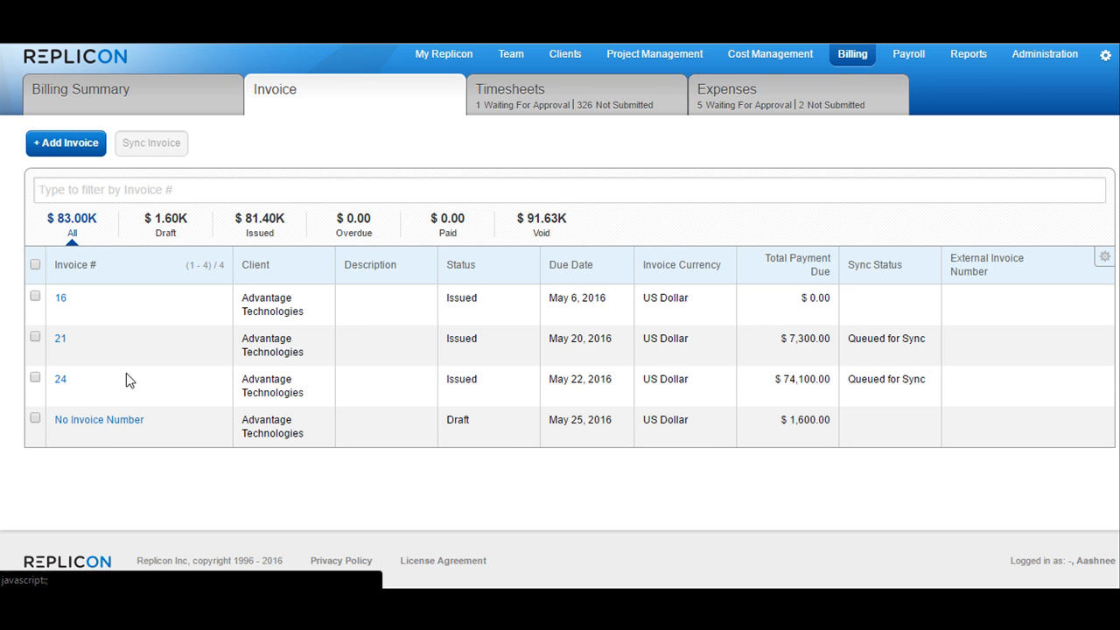
{"action": "left_click", "coordinate": [103, 422]}
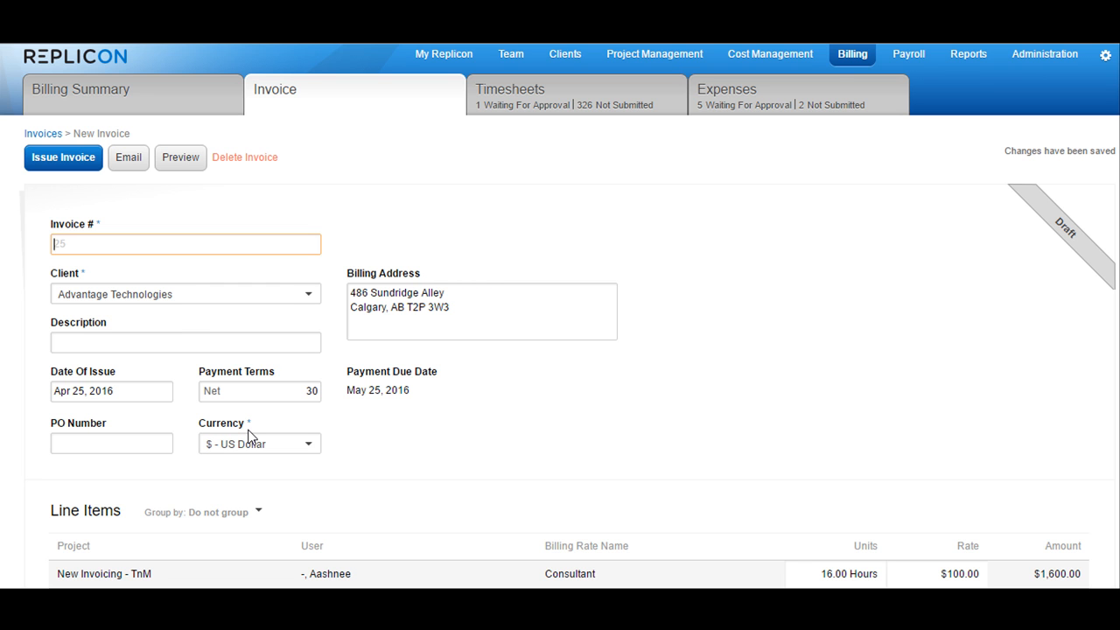
Set the draft invoice's number to 100.
{"action": "type", "text": "Rep-2016"}
{"action": "key", "text": "BackSpace"}
{"action": "key", "text": "BackSpace"}
{"action": "key", "text": "BackSpace"}
{"action": "key", "text": "BackSpace"}
{"action": "key", "text": "BackSpace"}
{"action": "key", "text": "BackSpace"}
{"action": "key", "text": "BackSpace"}
{"action": "key", "text": "BackSpace"}
{"action": "type", "text": "100"}
Select Advantage Technologies as the invoice client and enter "Demo" as the description.
{"action": "left_click", "coordinate": [200, 296]}
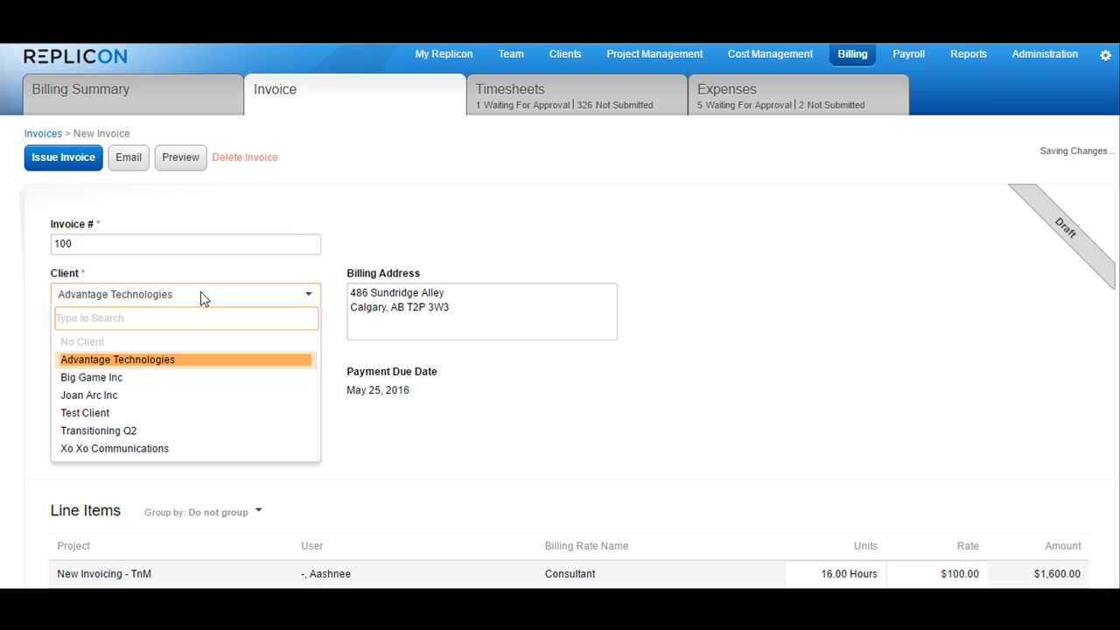
{"action": "left_click", "coordinate": [175, 361]}
{"action": "left_click", "coordinate": [451, 297]}
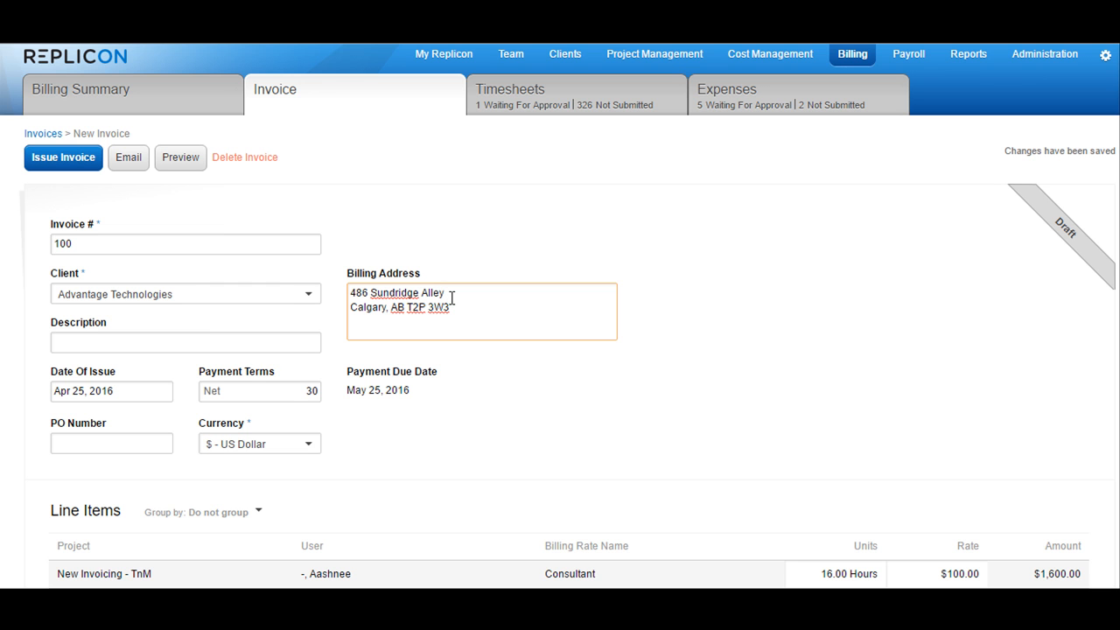
{"action": "left_click", "coordinate": [196, 342]}
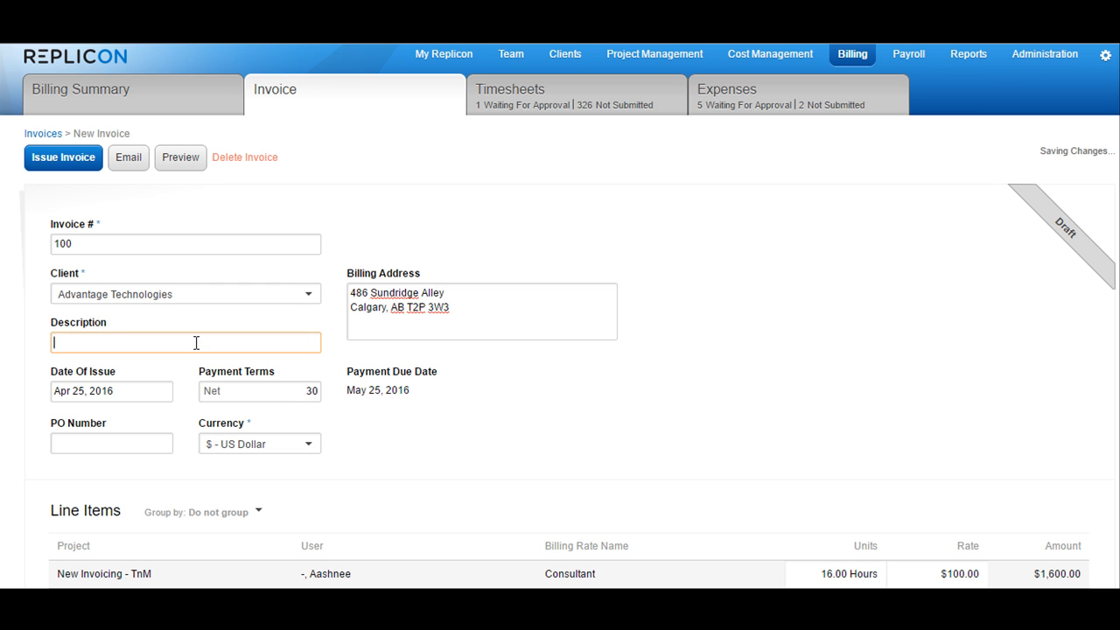
{"action": "type", "text": "Demo"}
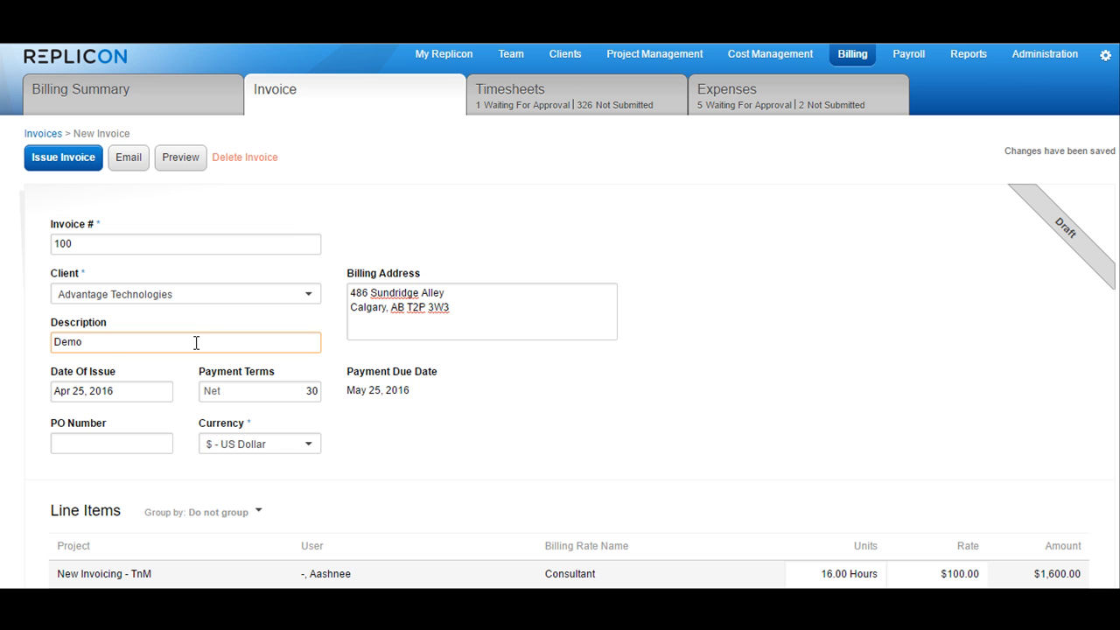
Examine the invoice's date of issue, payment terms, PO number and available currencies.
{"action": "scroll", "coordinate": [553, 487], "scroll_direction": "down", "scroll_amount": 2}
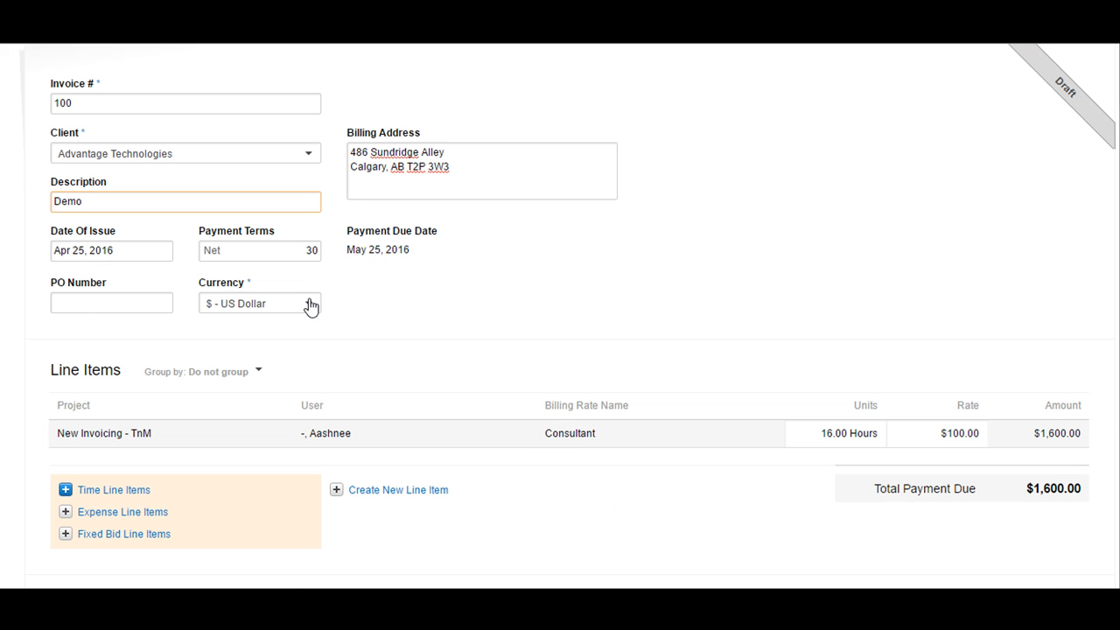
{"action": "left_click", "coordinate": [124, 387]}
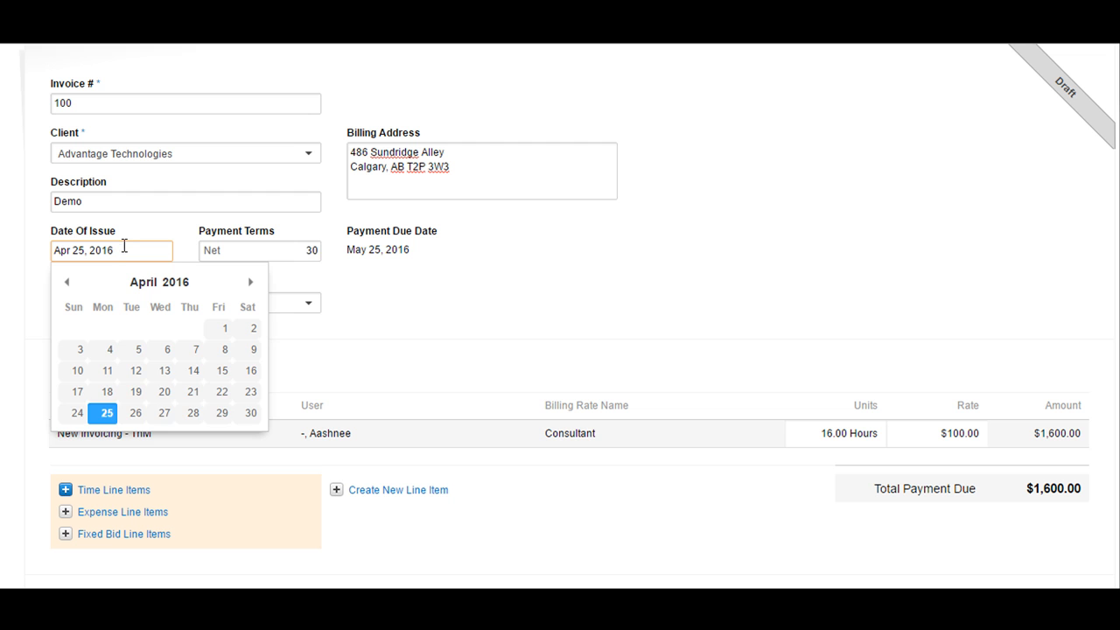
{"action": "left_click", "coordinate": [296, 248]}
{"action": "left_click", "coordinate": [117, 303]}
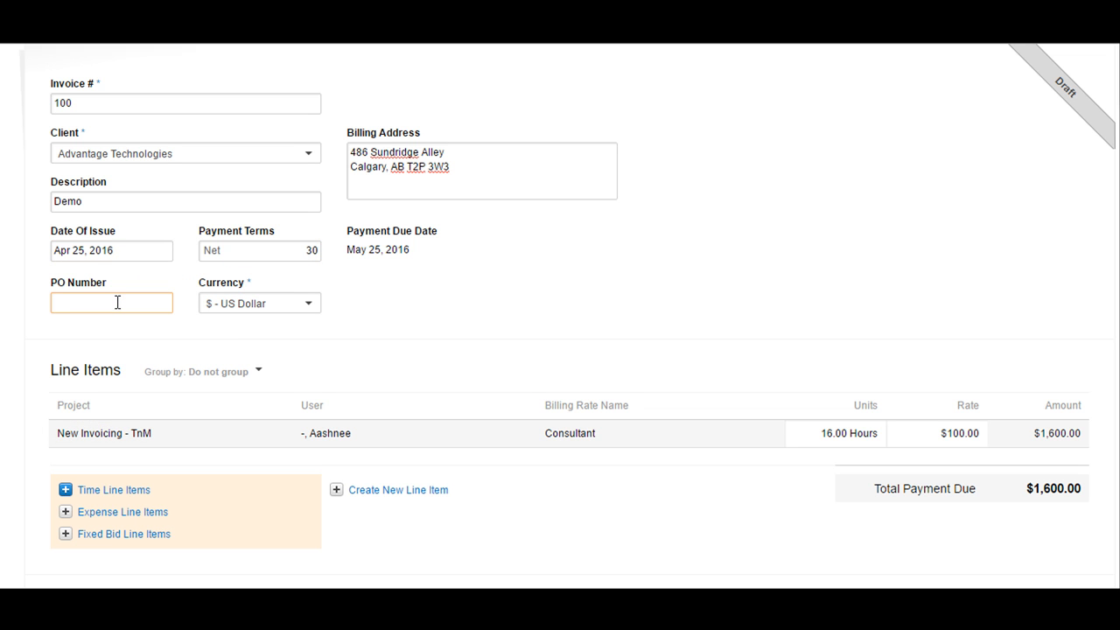
{"action": "left_click", "coordinate": [271, 308]}
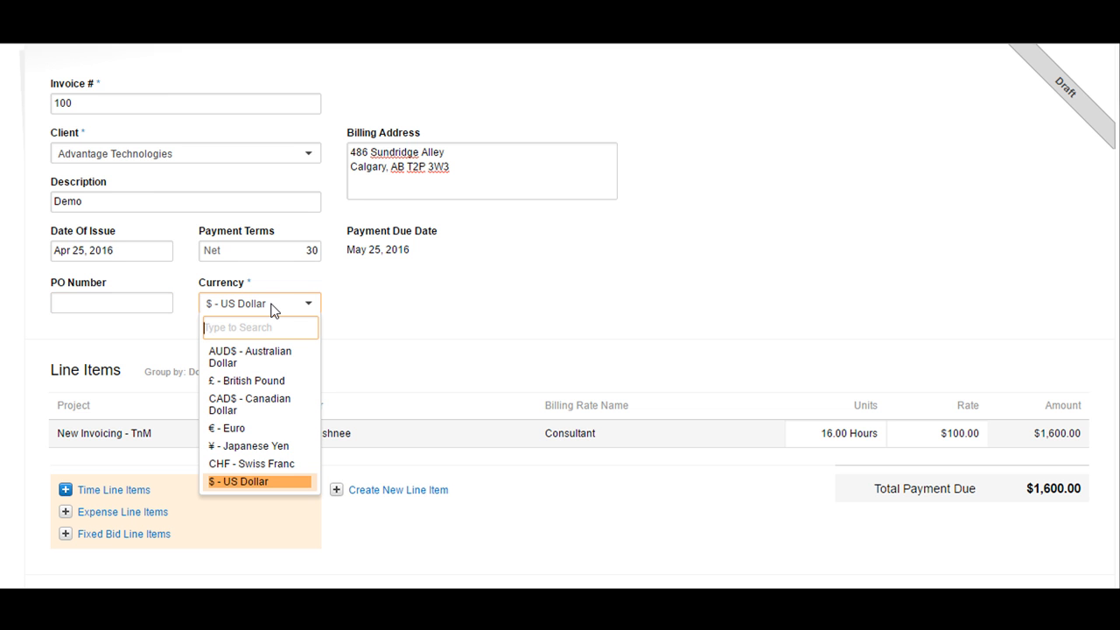
{"action": "left_click", "coordinate": [384, 304]}
Set the units of the New Invoicing - TnM line item to 10 hours.
{"action": "scroll", "coordinate": [385, 303], "scroll_direction": "down", "scroll_amount": 2}
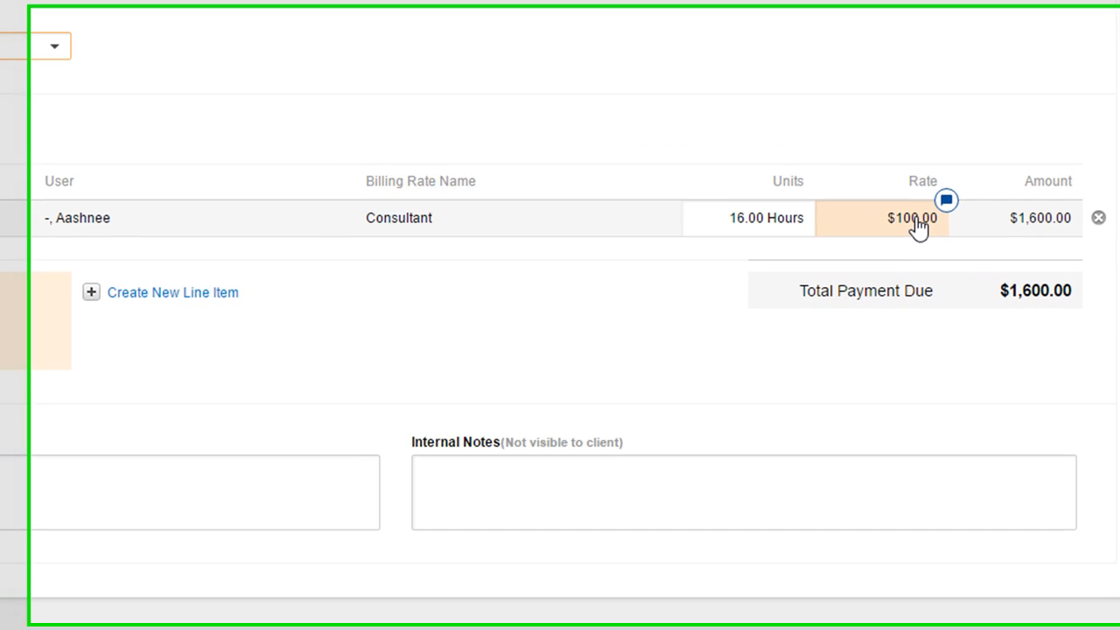
{"action": "left_click", "coordinate": [737, 223]}
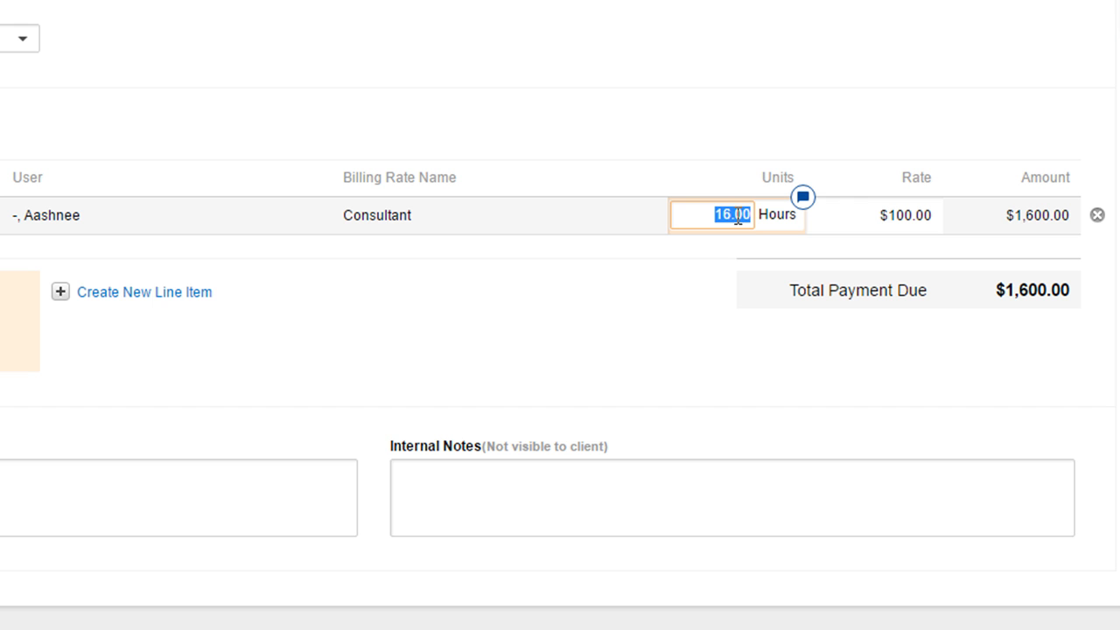
{"action": "key", "text": "BackSpace"}
{"action": "type", "text": "10"}
{"action": "left_click", "coordinate": [724, 103]}
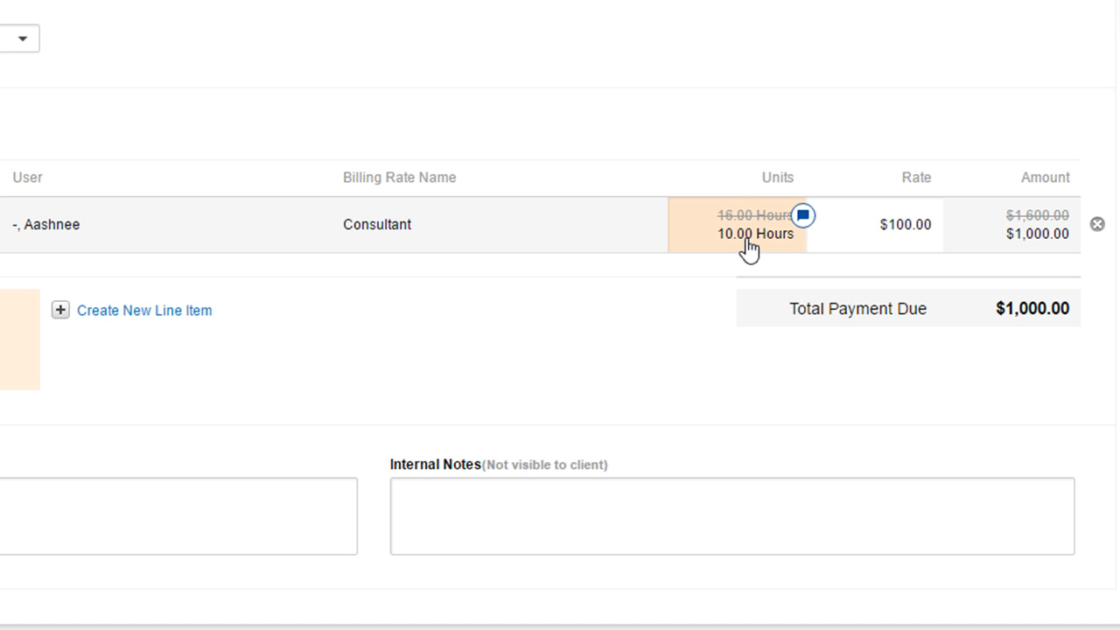
Set the New Invoicing - TnM line item to 9 hours at a rate of $90.
{"action": "left_click", "coordinate": [748, 247]}
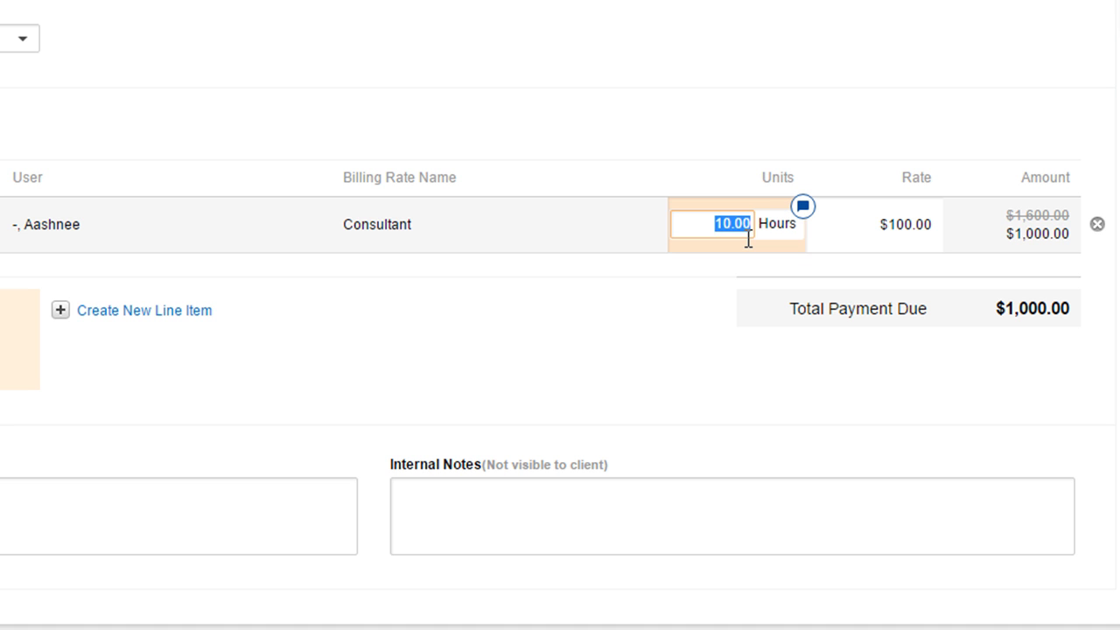
{"action": "type", "text": "9"}
{"action": "left_click", "coordinate": [676, 149]}
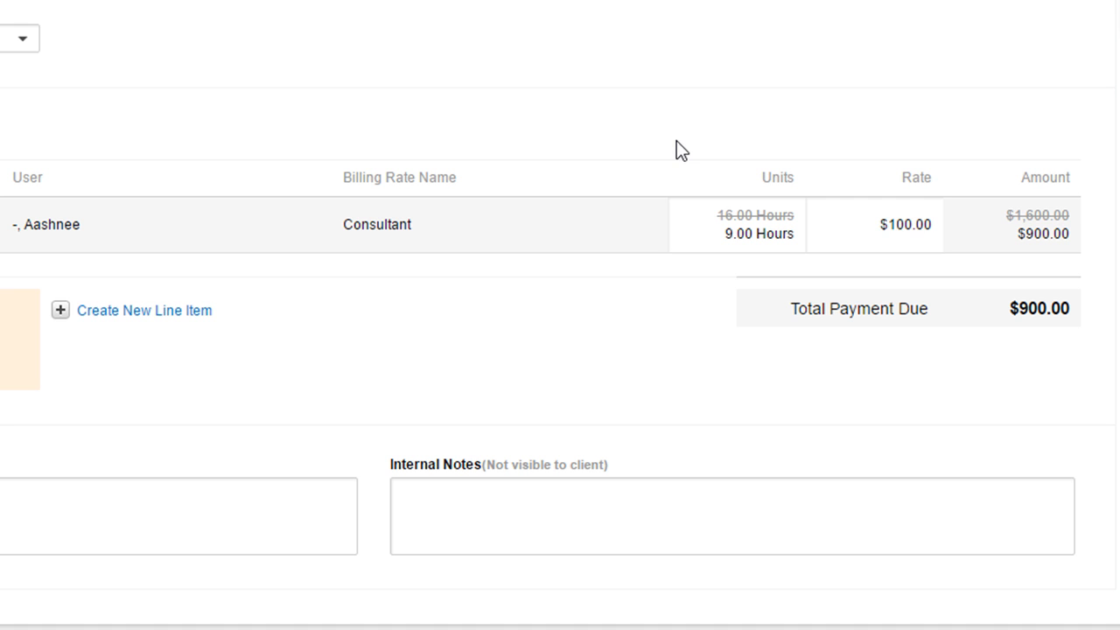
{"action": "left_click", "coordinate": [898, 228]}
{"action": "type", "text": "90"}
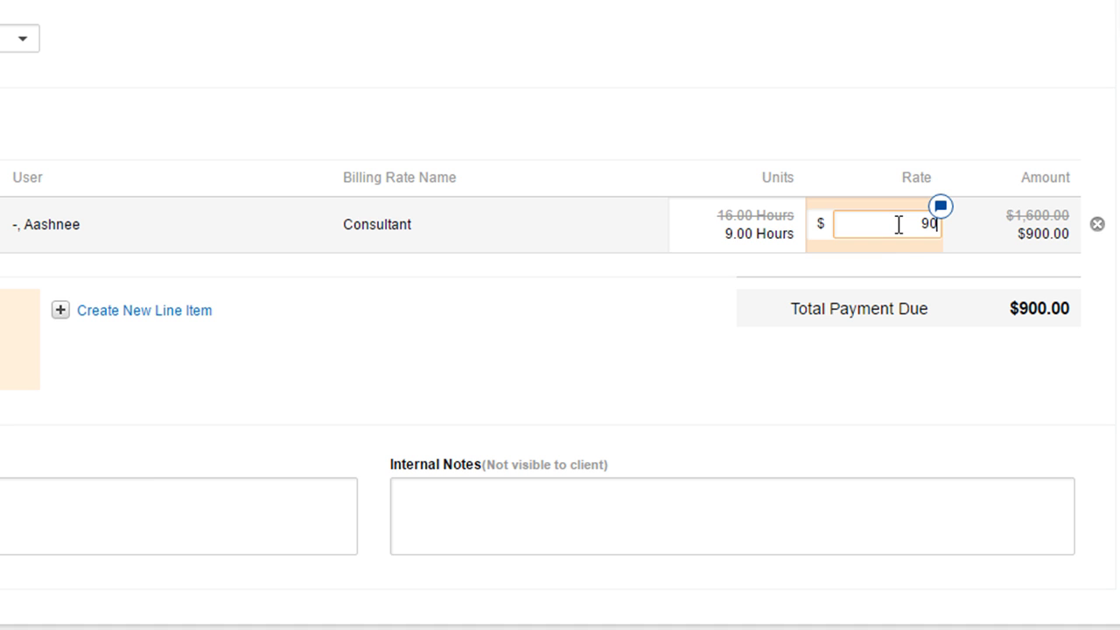
{"action": "left_click", "coordinate": [815, 58]}
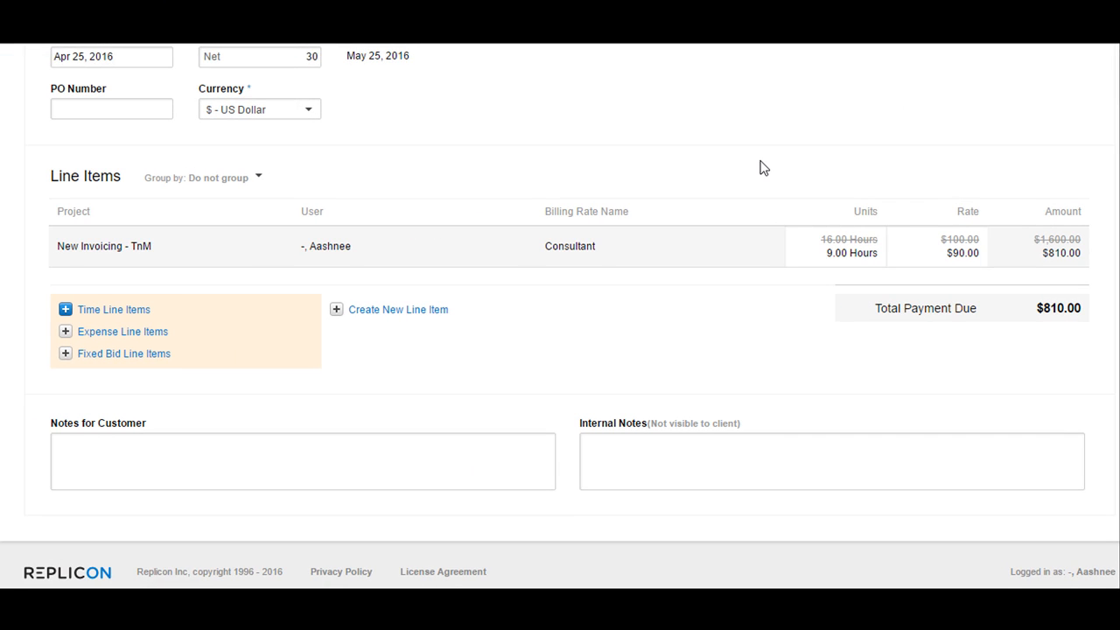
Examine the invoice's fields for customer notes and internal notes.
{"action": "scroll", "coordinate": [762, 166], "scroll_direction": "down", "scroll_amount": 1}
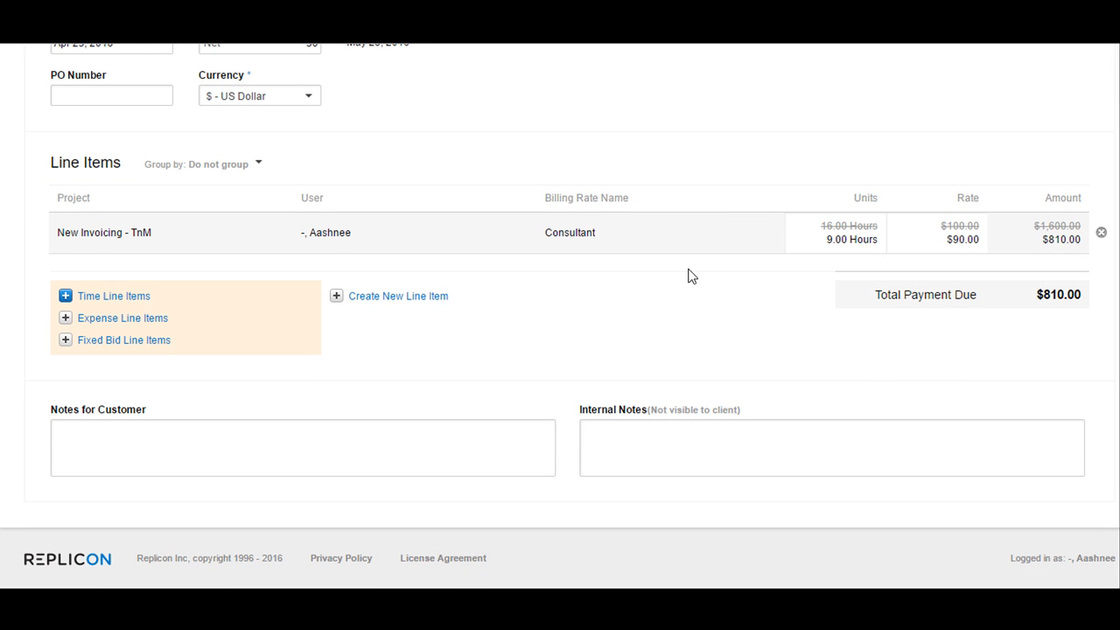
{"action": "left_click", "coordinate": [342, 440]}
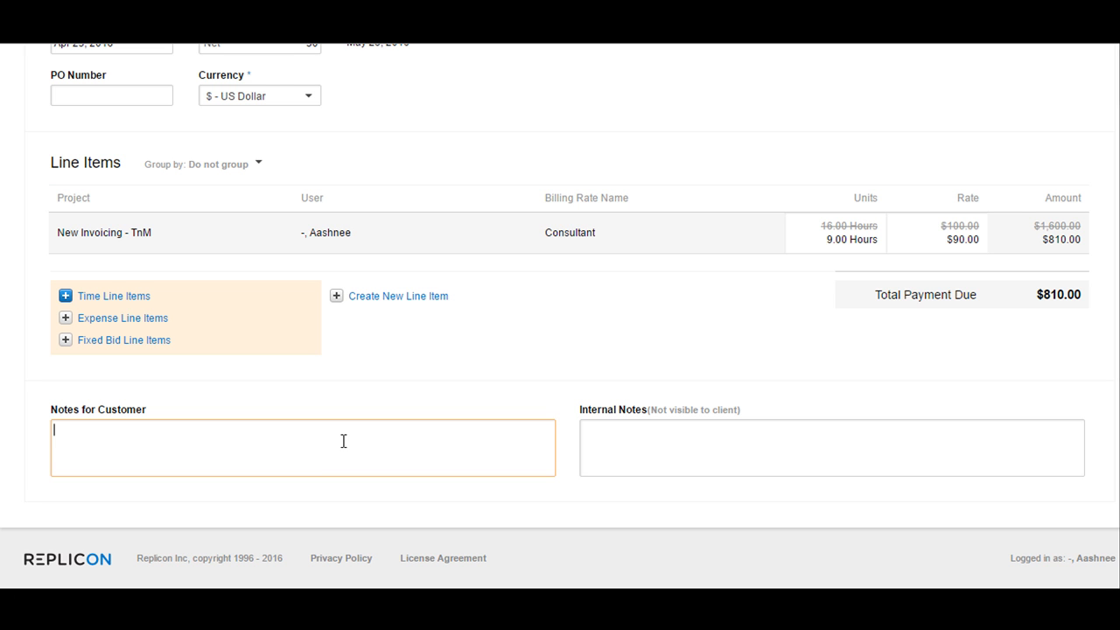
{"action": "left_click", "coordinate": [662, 447]}
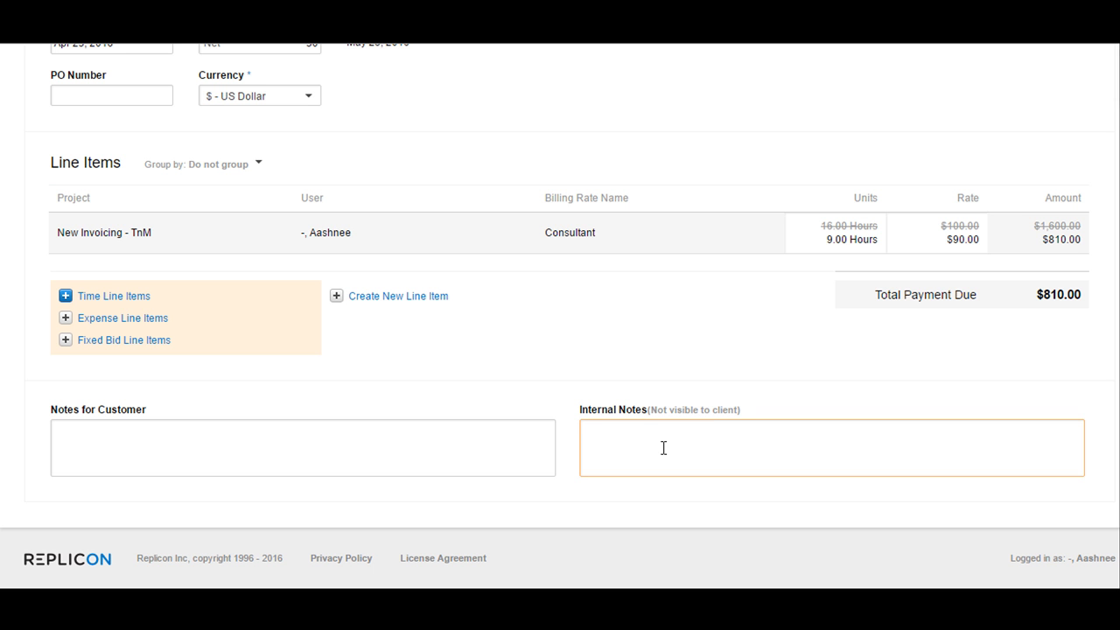
{"action": "scroll", "coordinate": [663, 448], "scroll_direction": "up", "scroll_amount": 4}
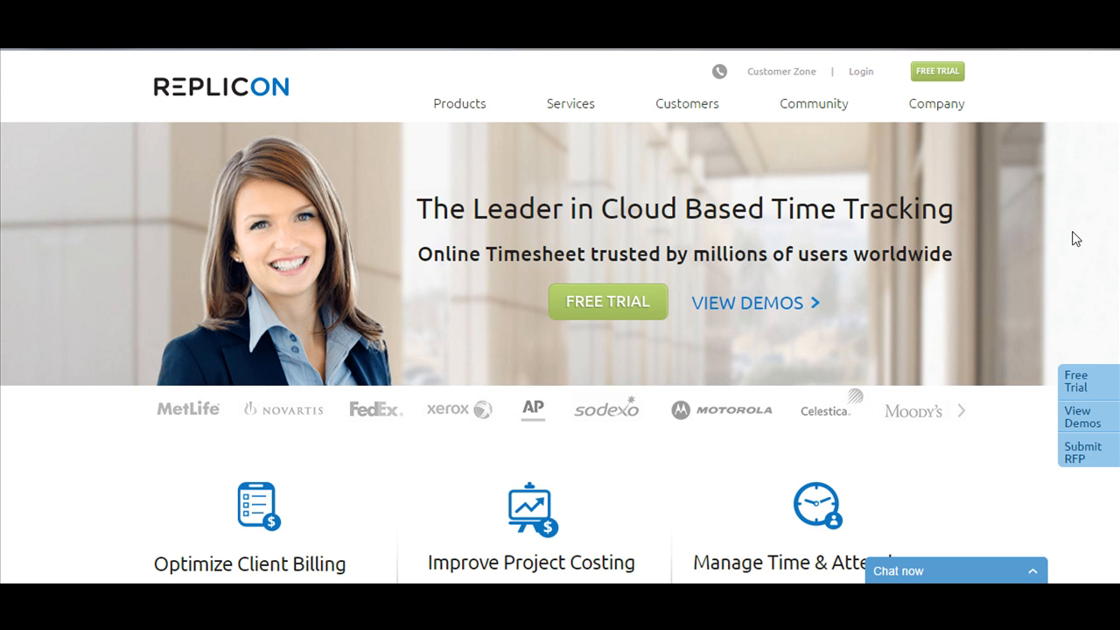
Switch to the Replicon website and open its customer community page.
{"action": "left_click", "coordinate": [798, 75]}
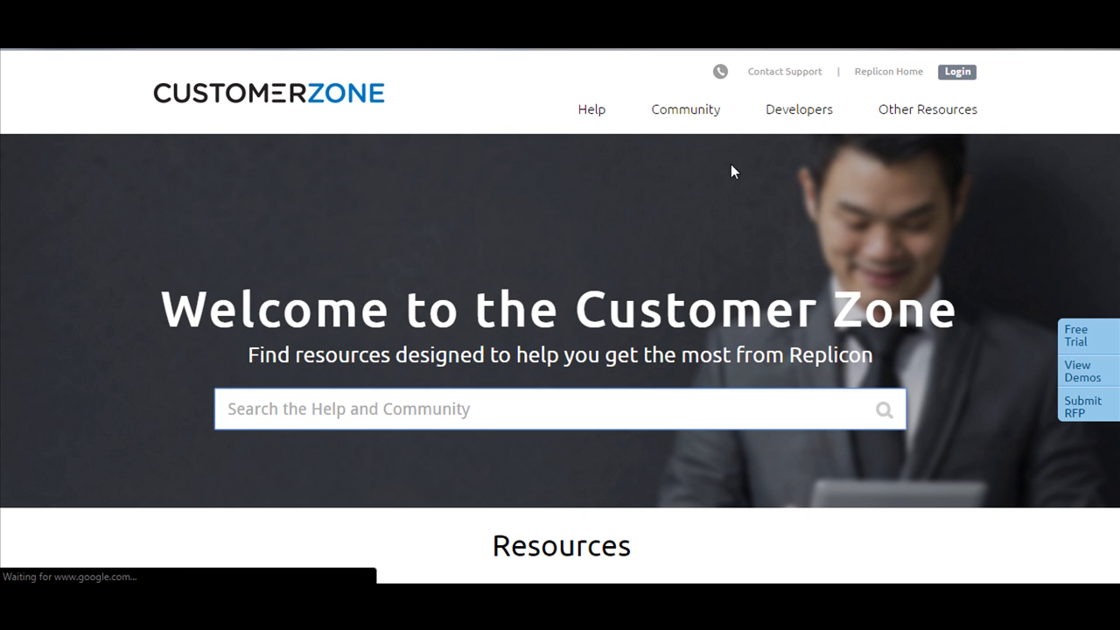
{"action": "left_click", "coordinate": [685, 114]}
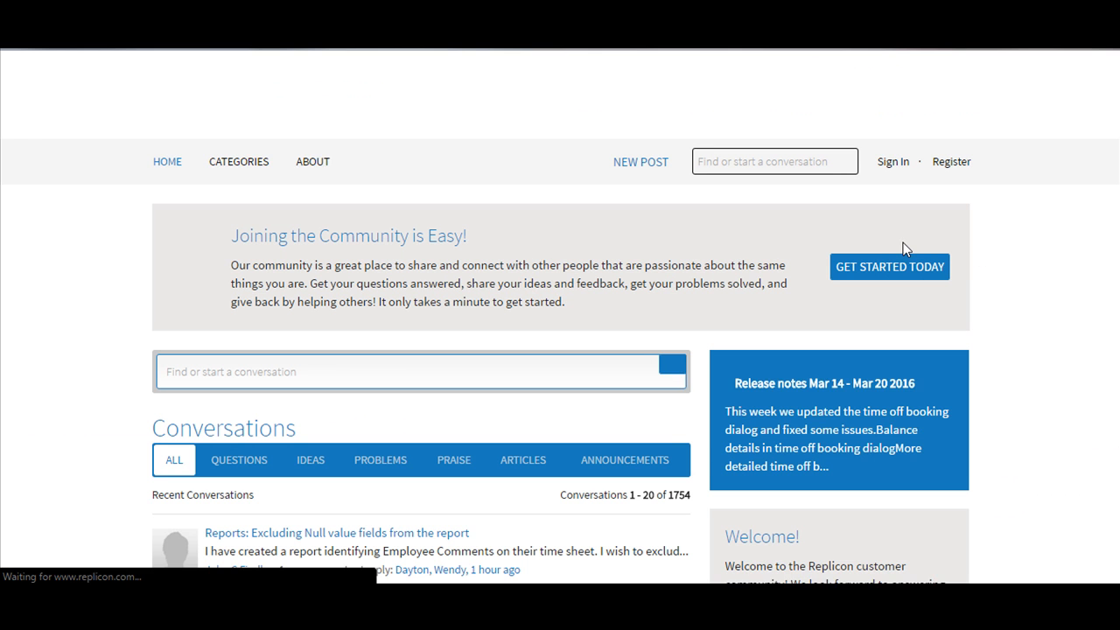